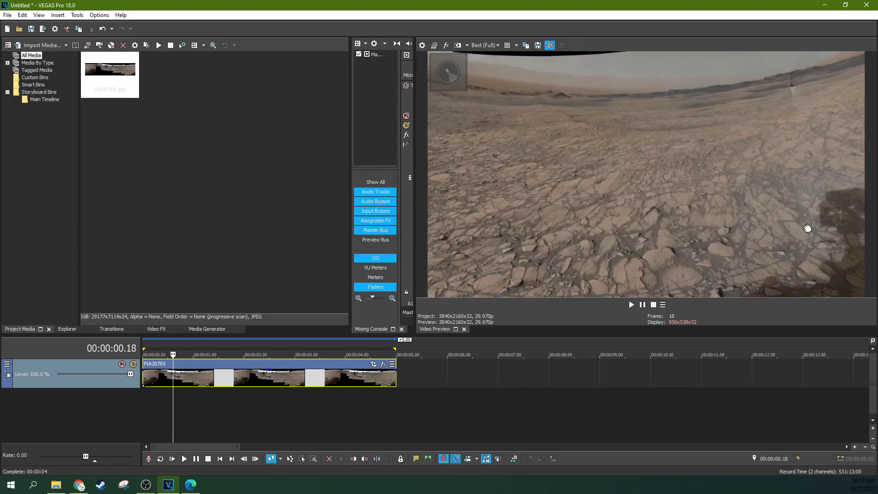
# - Look around the Mars panorama in the NASA page's 360° preview, toward the rover's shadow
pyautogui.moveTo(749, 210); pyautogui.dragTo(781, 237)
pyautogui.moveTo(688, 221); pyautogui.dragTo(721, 223)
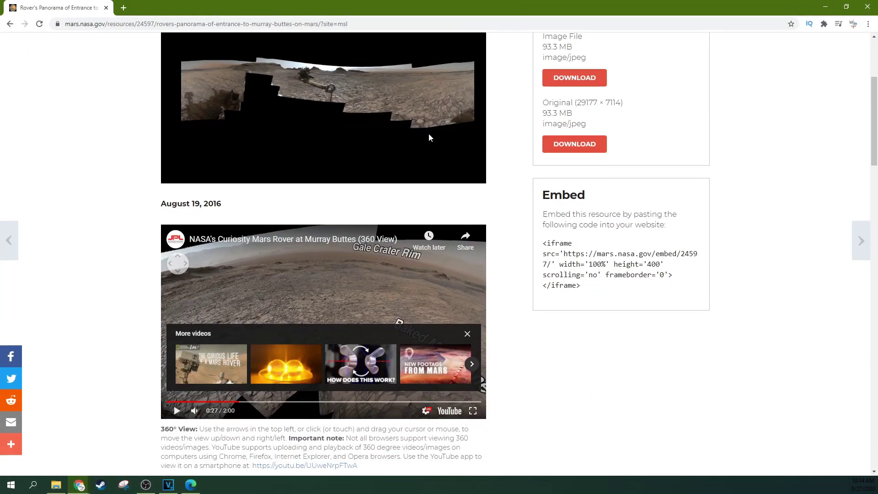
pyautogui.scroll(4, 524, 289)
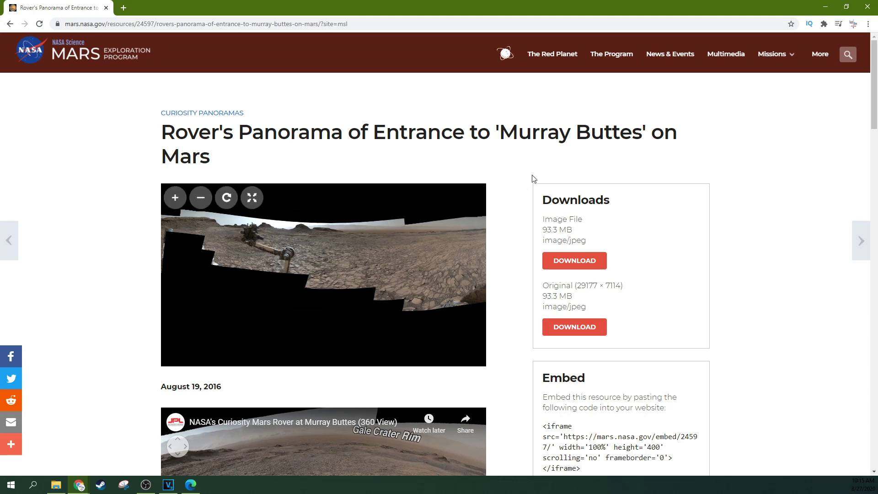
pyautogui.scroll(-3, 533, 178)
pyautogui.scroll(3, 533, 179)
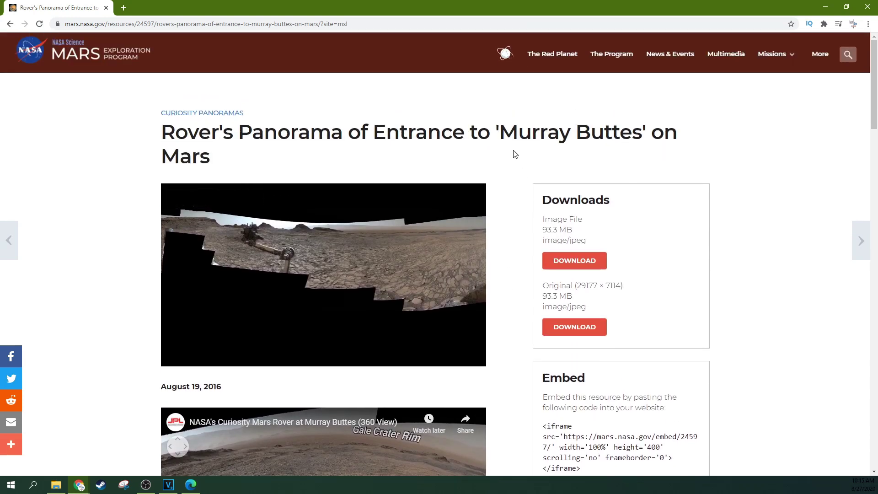
pyautogui.scroll(-2, 506, 150)
pyautogui.scroll(2, 514, 168)
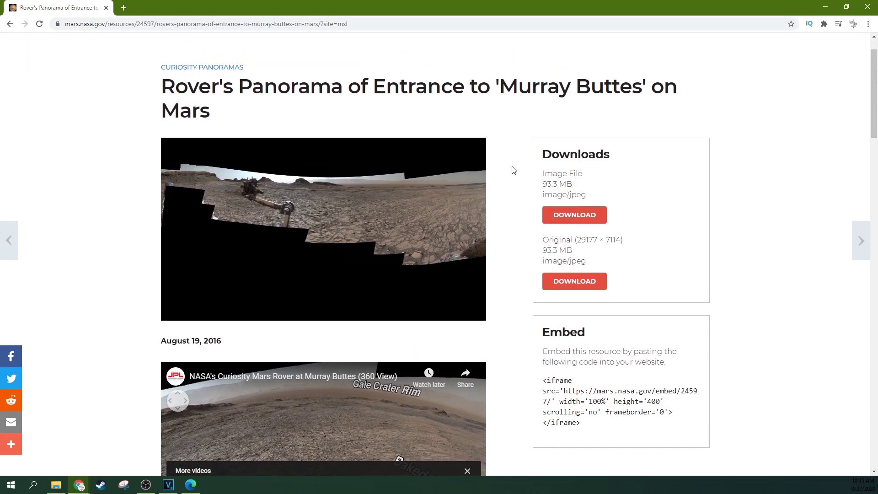
# - Pan the panorama to another part of the scene, then scroll down the Murray Buttes page
pyautogui.moveTo(262, 210)
pyautogui.moveTo(392, 264); pyautogui.dragTo(459, 253)
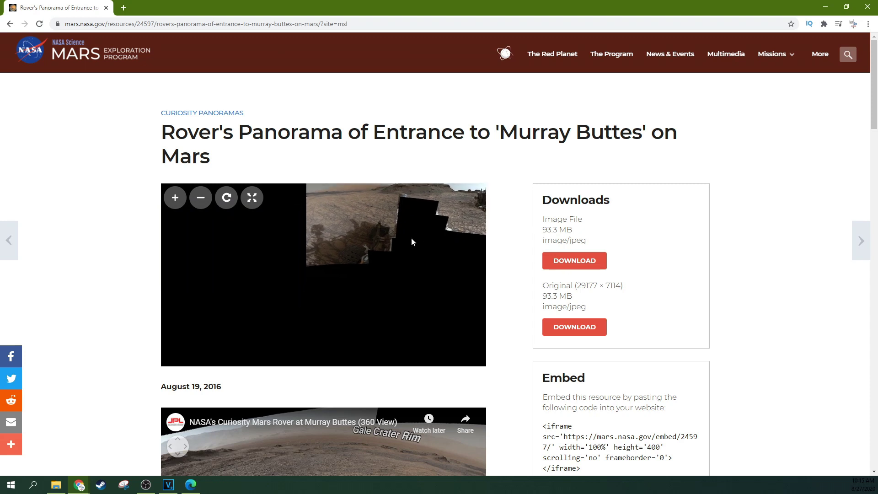
pyautogui.scroll(2, 410, 263)
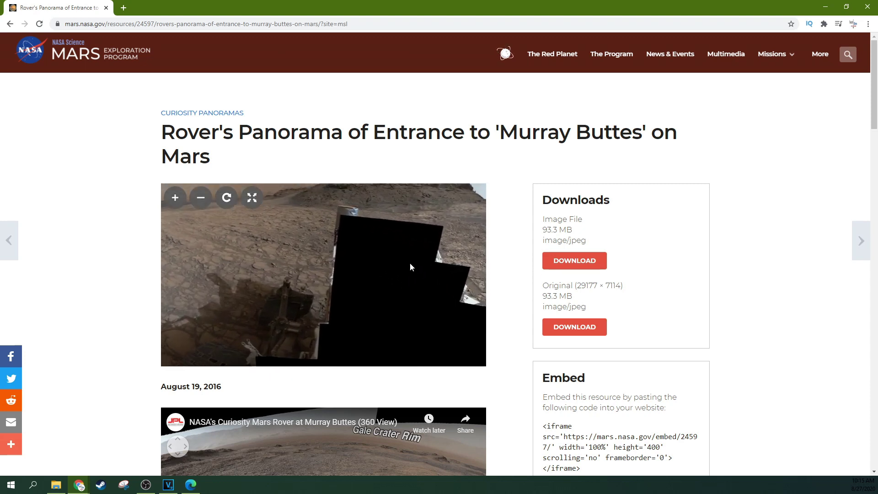
pyautogui.scroll(-1, 579, 183)
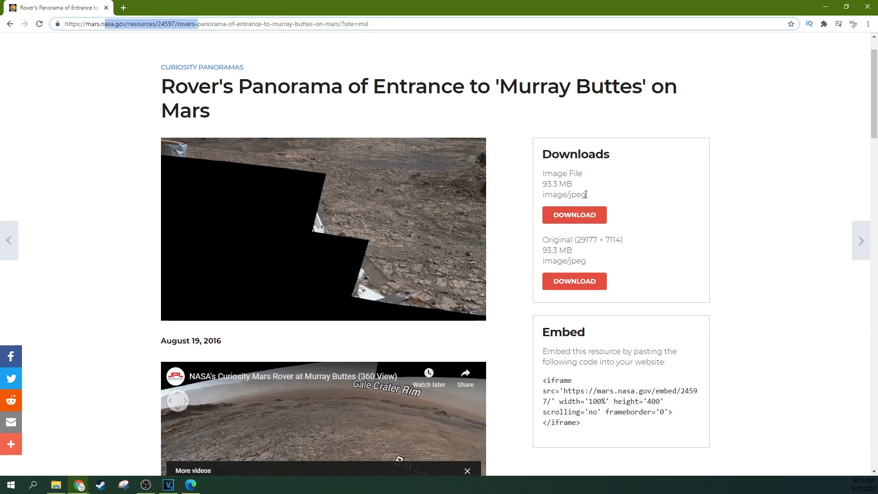
pyautogui.scroll(-1, 662, 214)
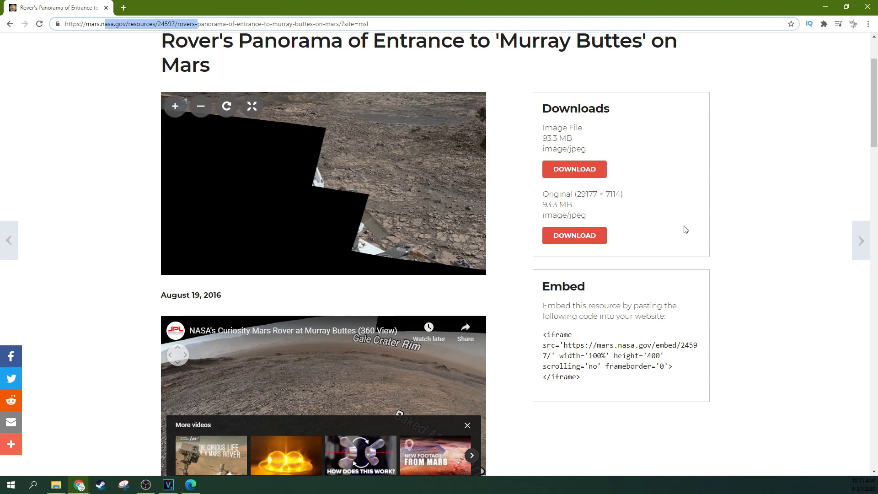
# - Import the downloaded PIA20765 (1).jpg into Project Media and close Chrome
pyautogui.moveTo(663, 6); pyautogui.dragTo(681, 45)
pyautogui.moveTo(370, 270); pyautogui.dragTo(150, 197)
pyautogui.click(18, 328)
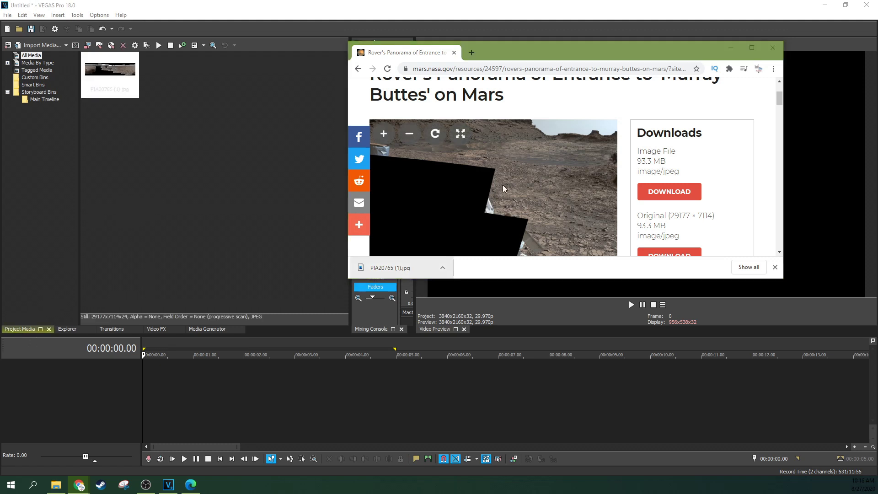
pyautogui.click(772, 49)
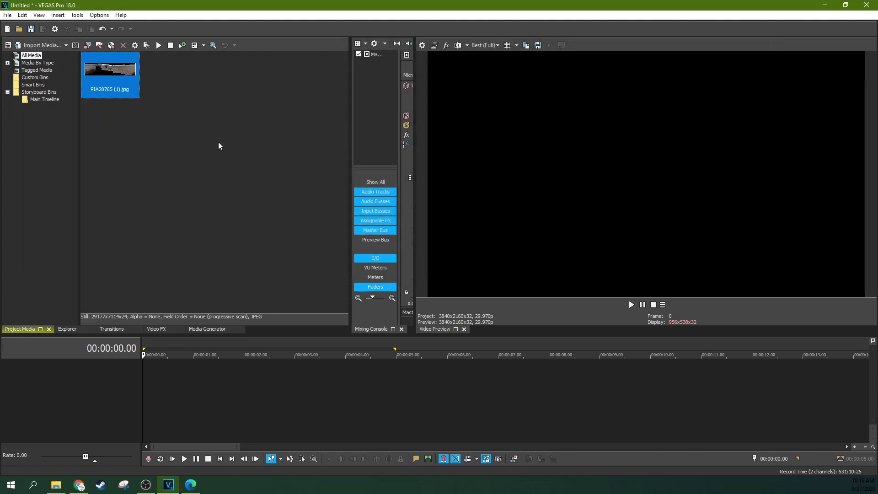
# - Place the panorama on a timeline video track and scrub from 00:00:01.01 to 00:00:04.00
pyautogui.moveTo(111, 87); pyautogui.dragTo(111, 417)
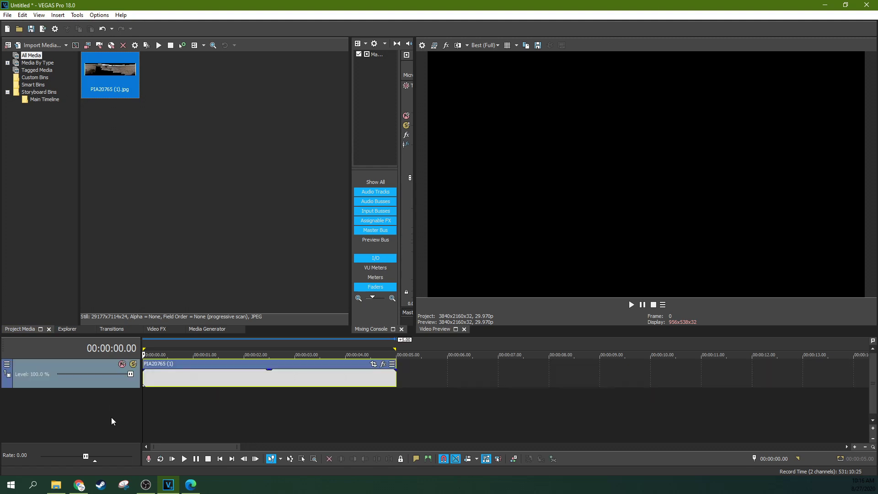
pyautogui.click(194, 380)
pyautogui.click(267, 364)
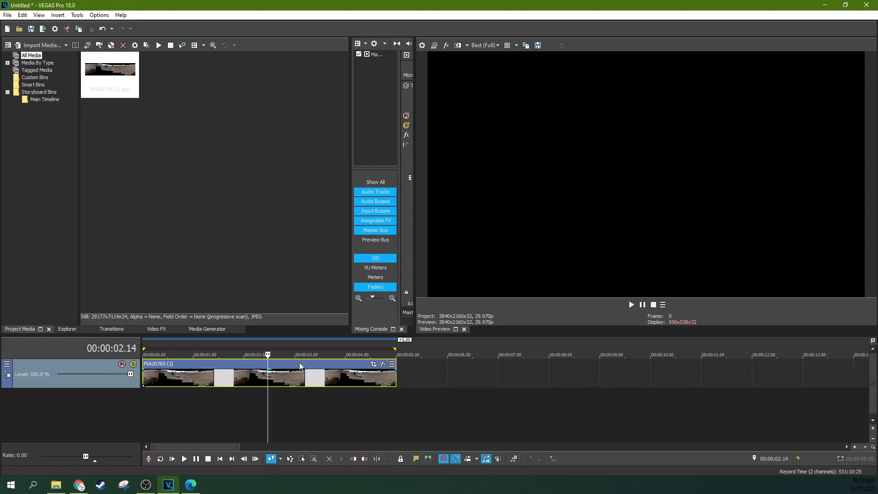
pyautogui.click(299, 362)
pyautogui.click(346, 364)
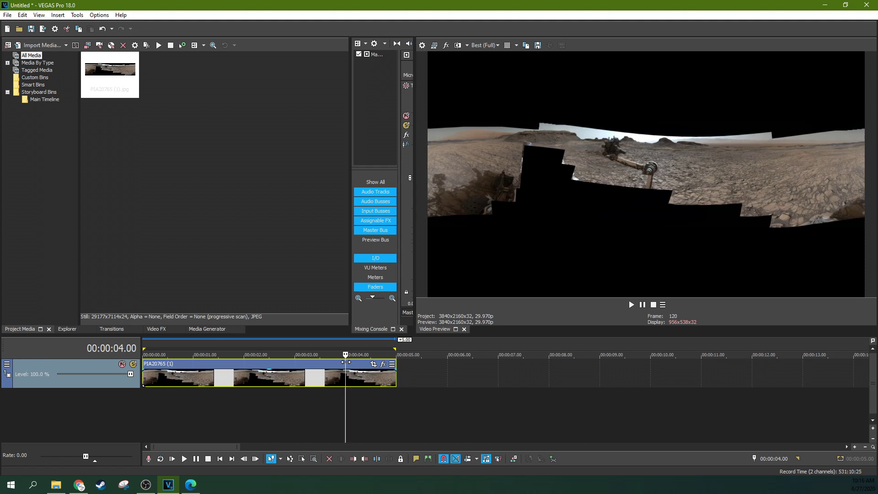
pyautogui.click(220, 381)
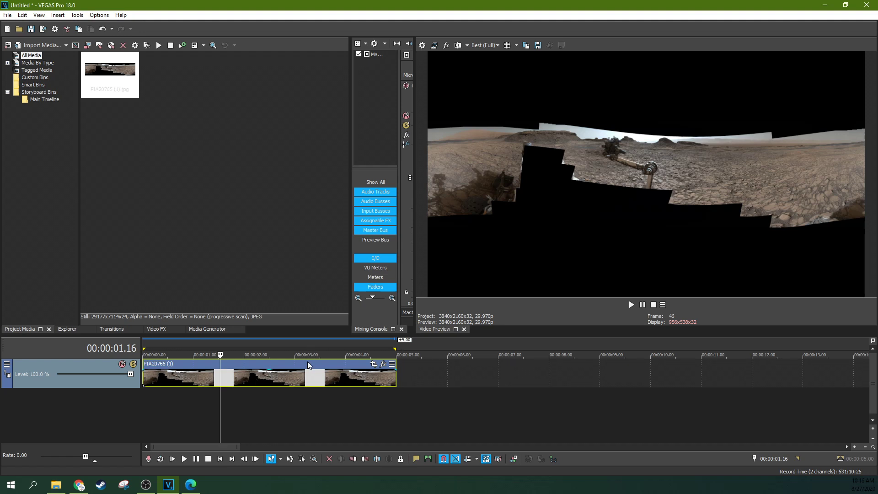
pyautogui.click(326, 380)
pyautogui.click(335, 378)
pyautogui.click(370, 377)
pyautogui.click(284, 373)
# - Enable 360 Output in Project Video Properties, apply it, and turn on the 360° preview
pyautogui.click(425, 49)
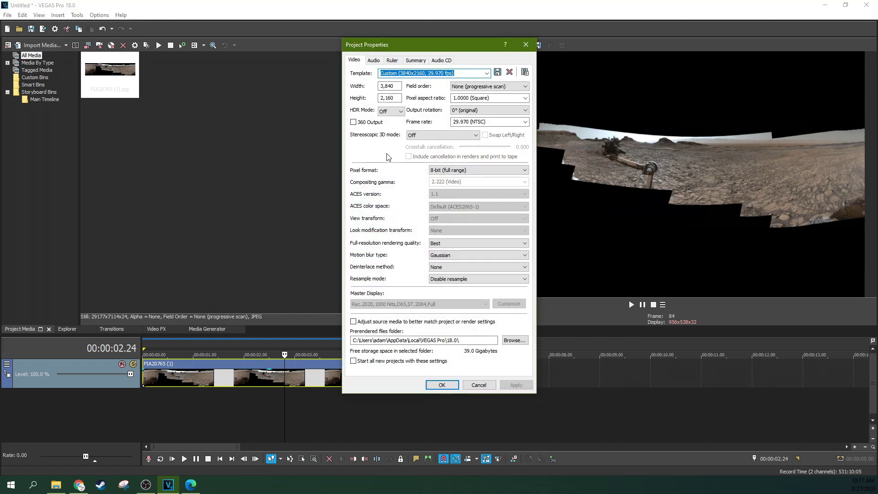
pyautogui.click(354, 123)
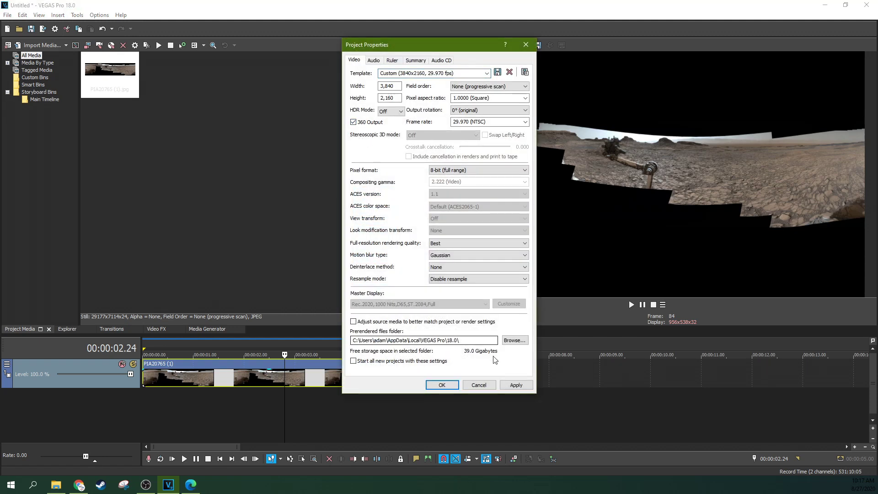
pyautogui.click(512, 385)
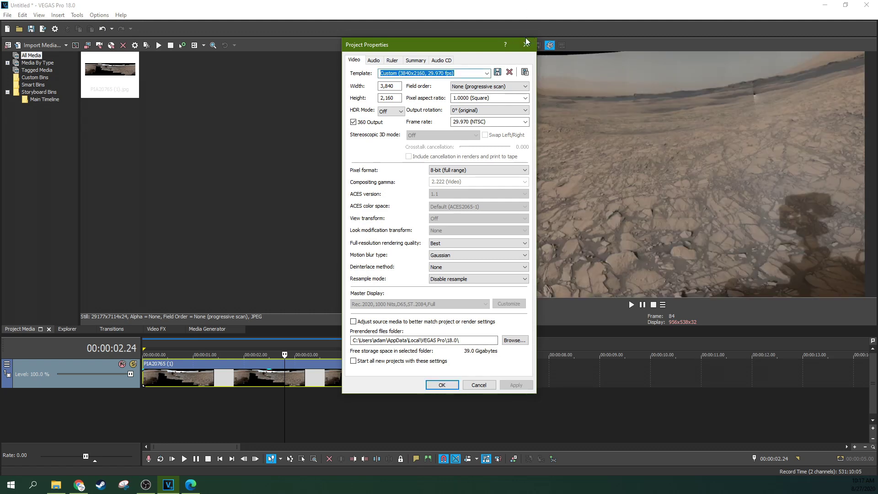
pyautogui.click(526, 41)
pyautogui.click(549, 45)
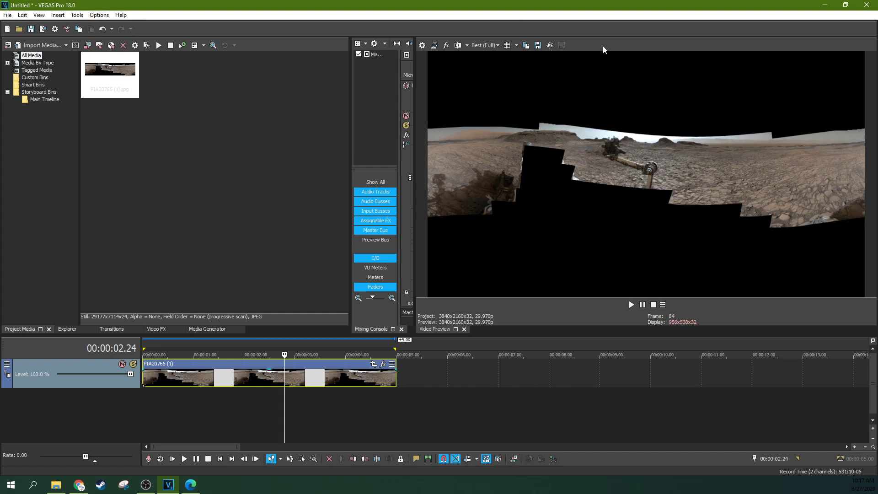
pyautogui.click(548, 47)
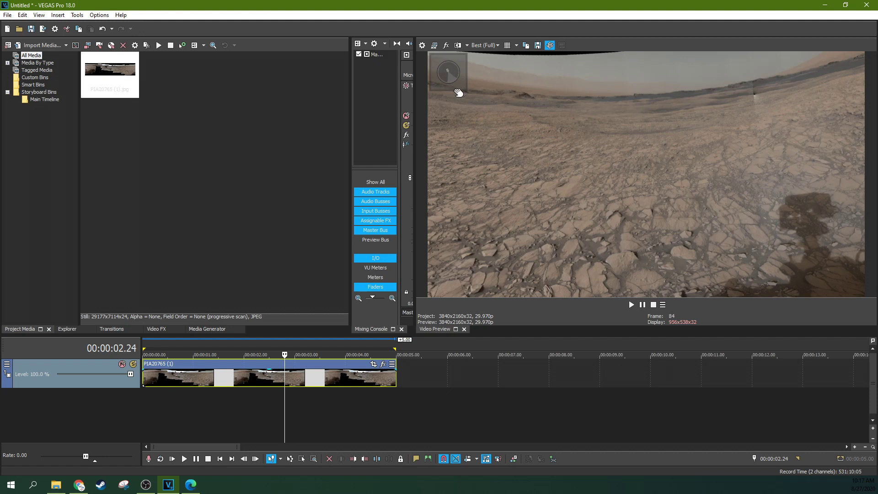
# - Look around the 360° preview, then stretch the panorama event to about 00:00:12.7
pyautogui.moveTo(457, 92); pyautogui.dragTo(664, 218)
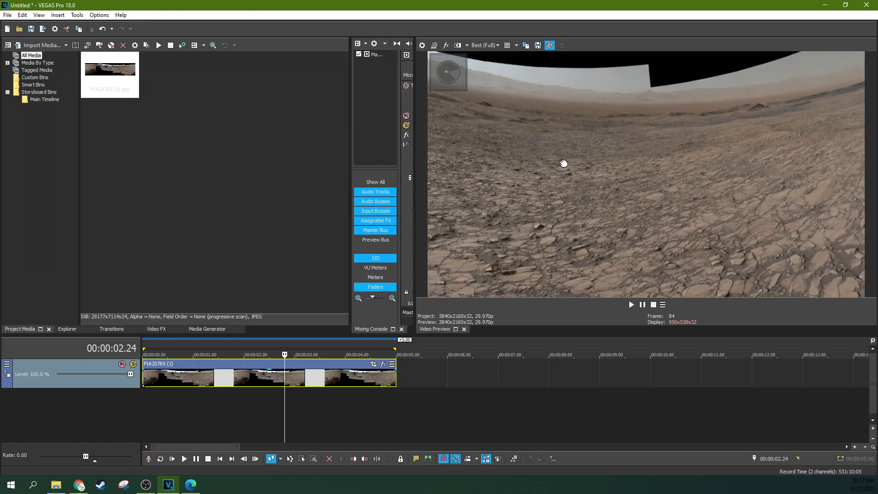
pyautogui.moveTo(563, 163); pyautogui.dragTo(435, 200)
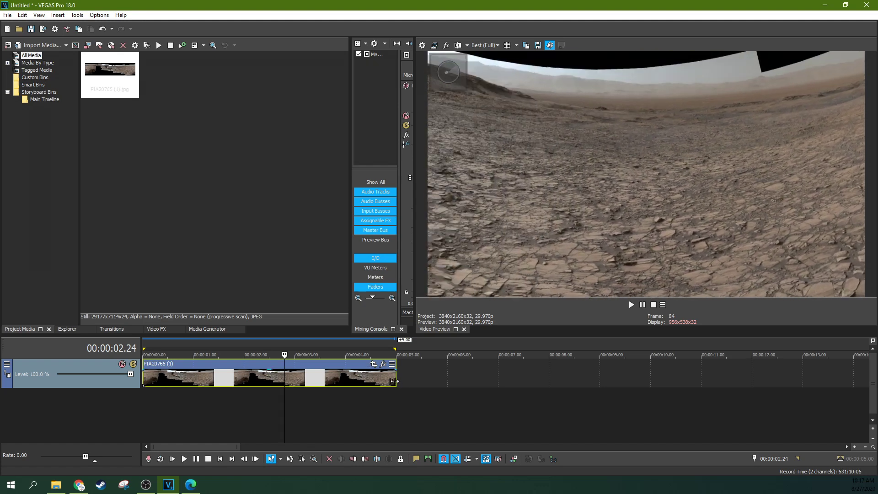
pyautogui.moveTo(394, 381); pyautogui.dragTo(784, 362)
pyautogui.moveTo(676, 219); pyautogui.dragTo(549, 192)
# - Play the project while looking around the 360° preview, pausing at 00:00:09.20
pyautogui.click(631, 305)
pyautogui.moveTo(643, 238); pyautogui.dragTo(659, 284)
pyautogui.click(643, 305)
pyautogui.scroll(-4, 639, 350)
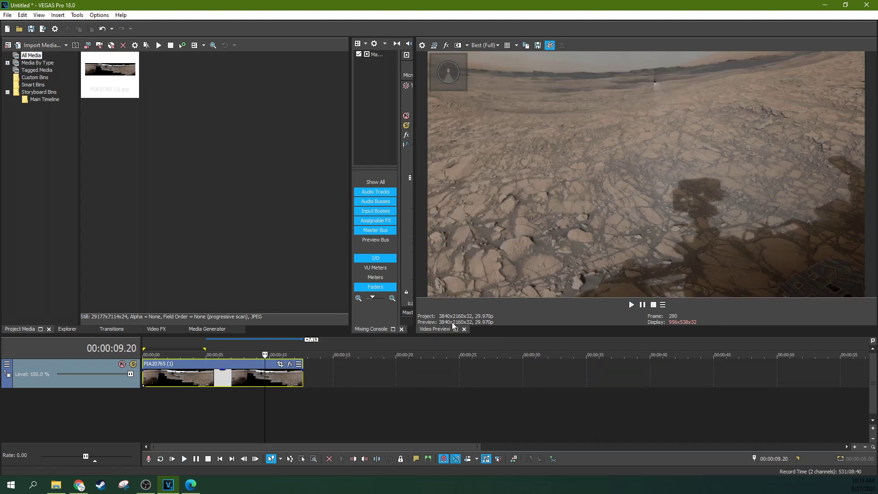
# - Swing the paused 360° preview to a wide horizon and time-select the clip from zero
pyautogui.moveTo(568, 140); pyautogui.dragTo(321, 105)
pyautogui.moveTo(554, 155); pyautogui.dragTo(681, 179)
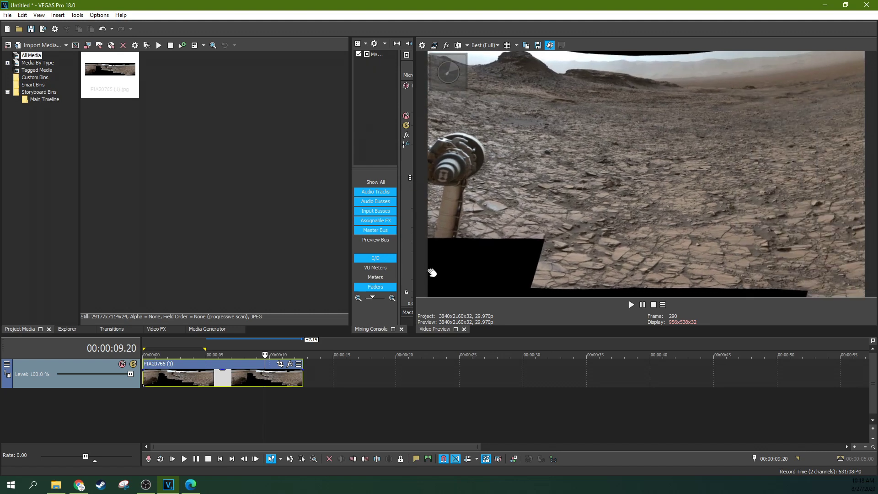
pyautogui.moveTo(499, 230); pyautogui.dragTo(385, 257)
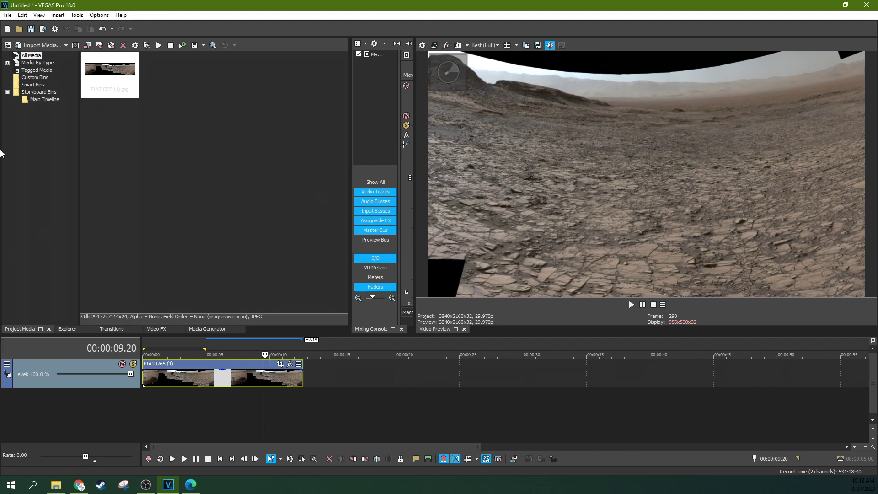
pyautogui.moveTo(305, 350); pyautogui.dragTo(126, 347)
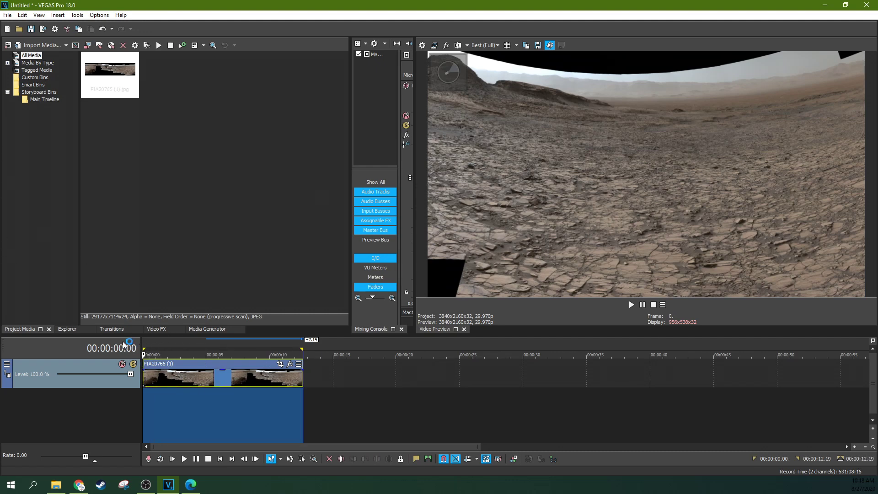
# - In Render As, choose MAGIX AVC/AAC MP4 with the 1080p 29.97 fps AMD VCE template
pyautogui.click(8, 15)
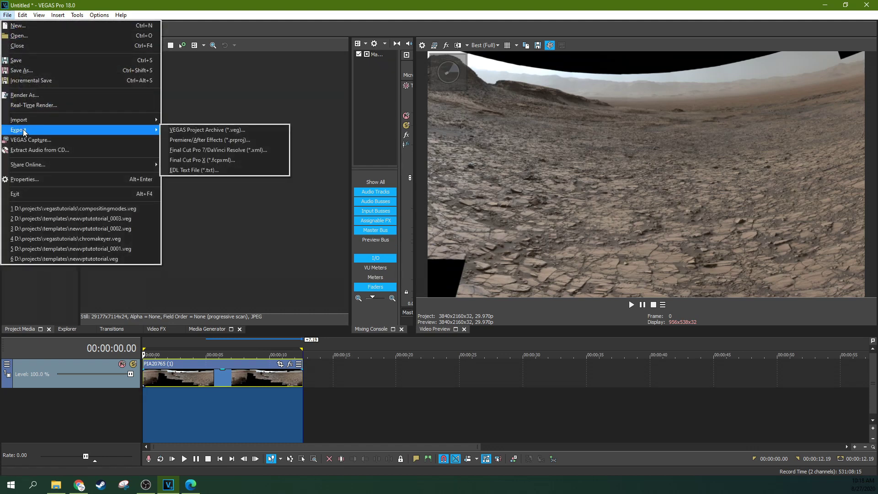
pyautogui.click(23, 96)
pyautogui.moveTo(338, 116); pyautogui.dragTo(274, 79)
pyautogui.click(249, 133)
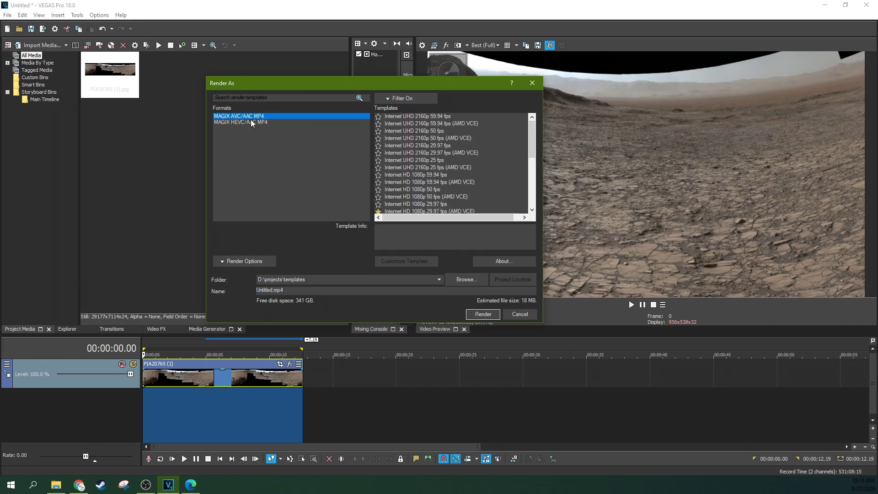
pyautogui.click(251, 121)
pyautogui.click(256, 116)
pyautogui.scroll(-1, 436, 142)
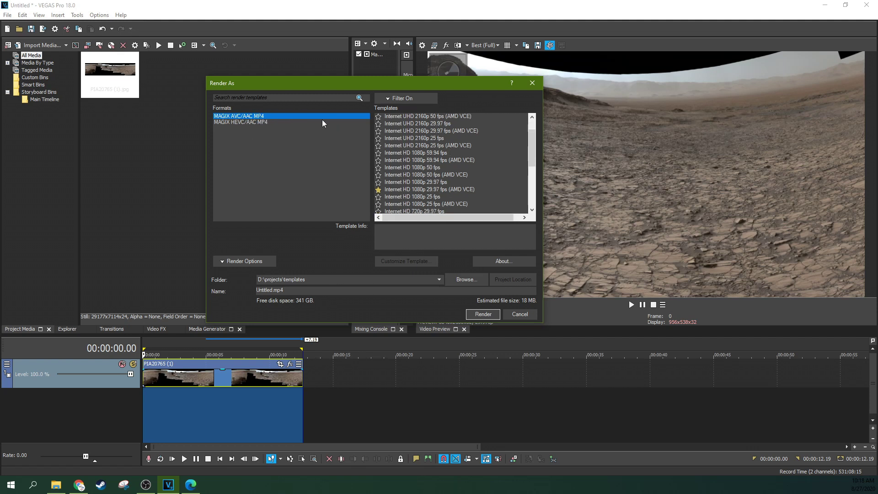
pyautogui.click(414, 190)
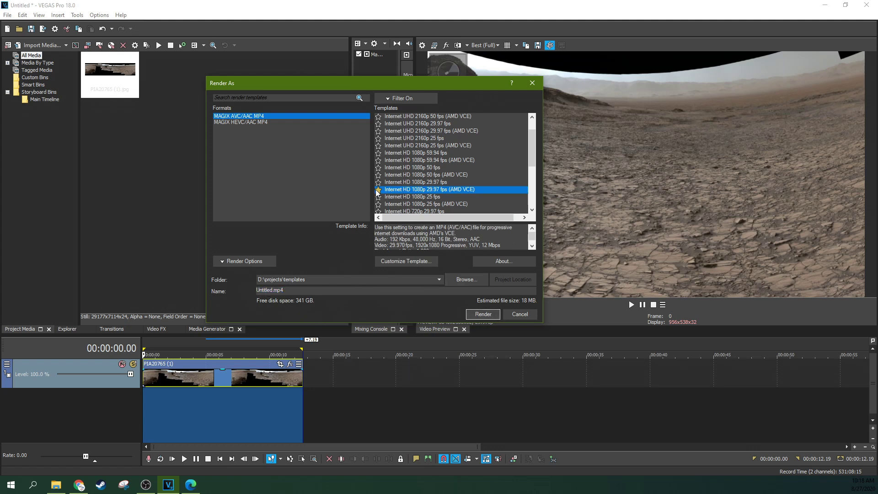
# - Look through the remaining MP4 templates and close Render As without rendering
pyautogui.scroll(-3, 426, 192)
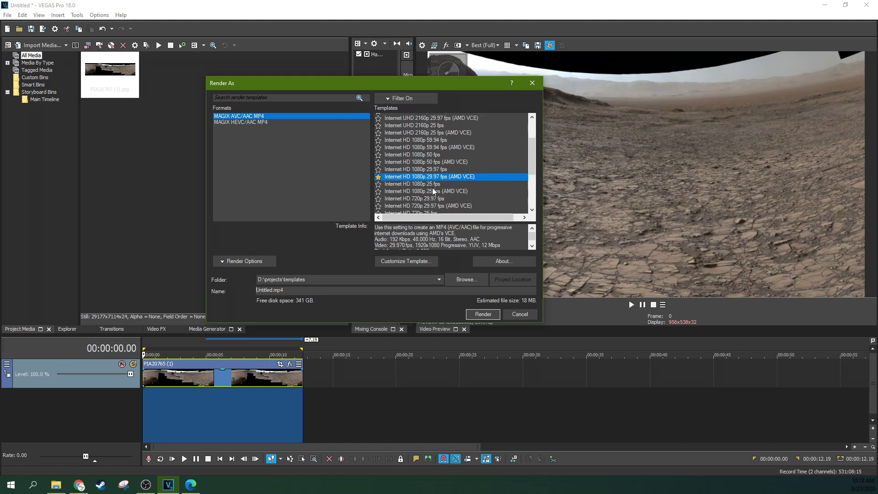
pyautogui.scroll(1, 410, 181)
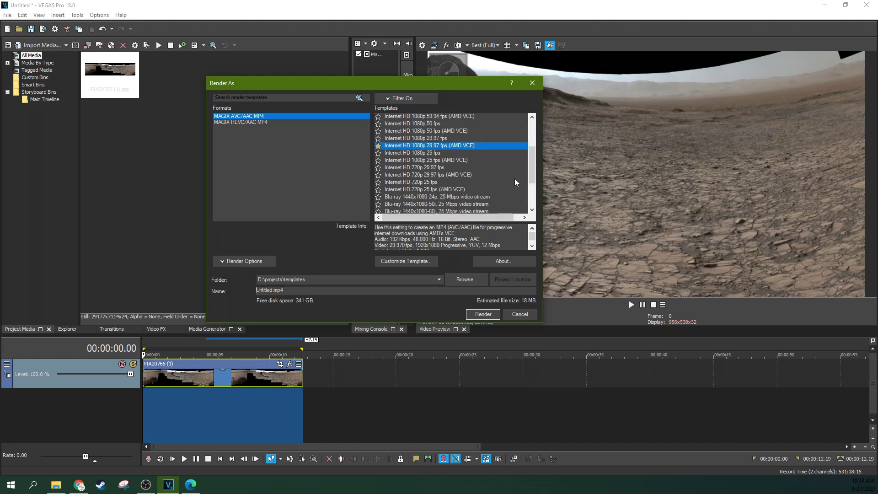
pyautogui.moveTo(443, 80); pyautogui.dragTo(302, 113)
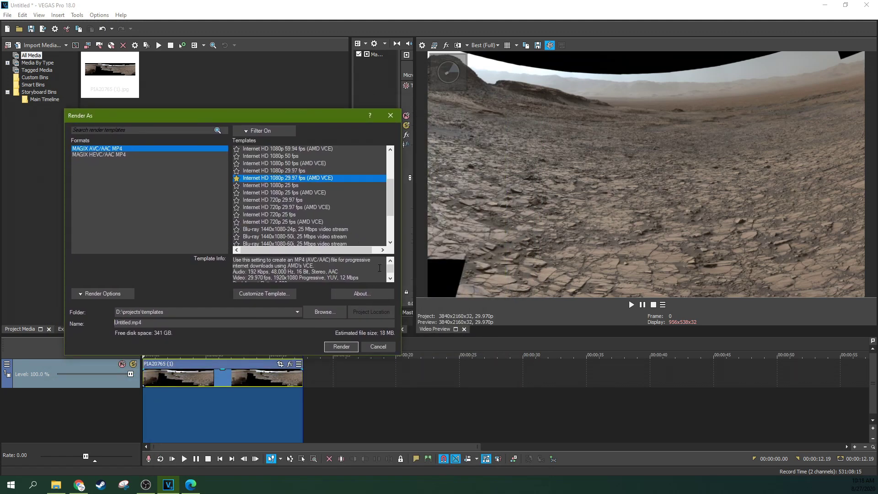
pyautogui.scroll(-2, 278, 211)
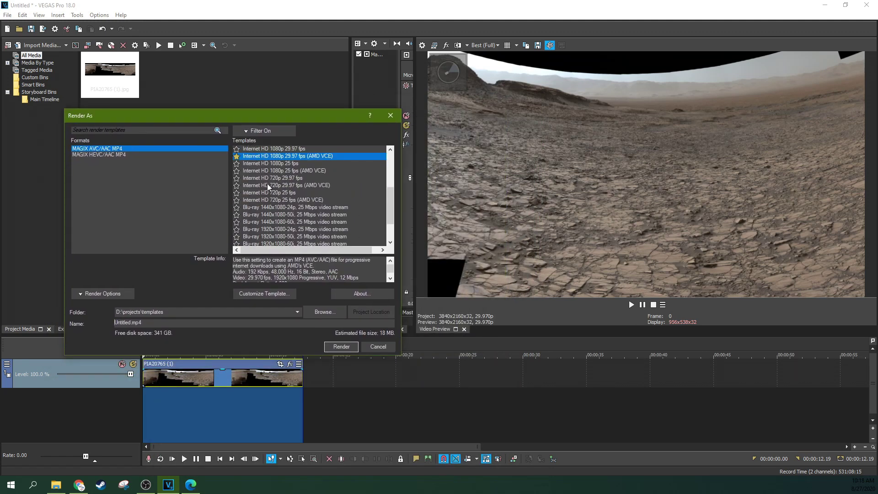
pyautogui.scroll(-2, 270, 181)
pyautogui.scroll(2, 292, 216)
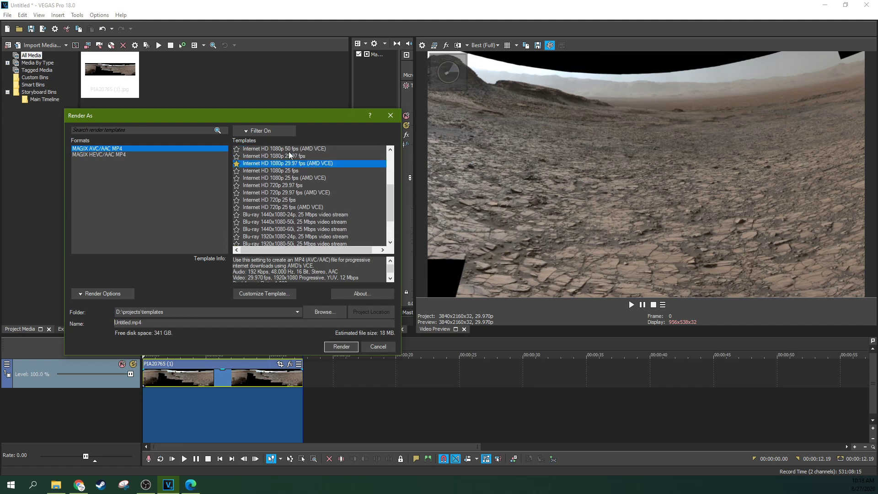
pyautogui.click(390, 116)
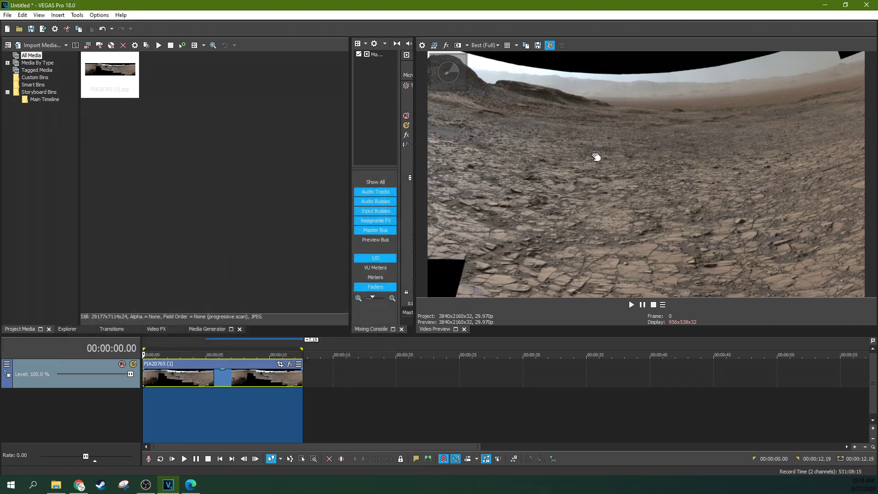
# - Maximize Chrome, play the 360test YouTube video, and tilt the view to the ground and horizon
pyautogui.click(80, 485)
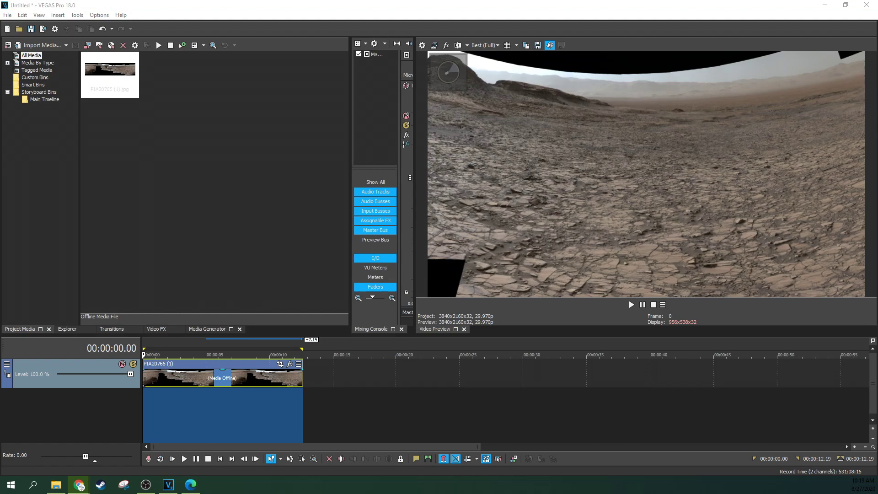
pyautogui.moveTo(566, 174); pyautogui.dragTo(474, 5)
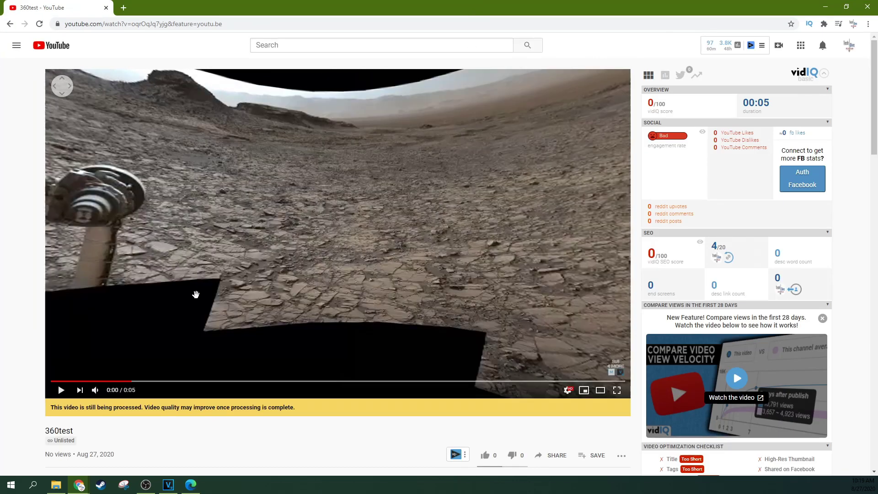
pyautogui.scroll(-2, 198, 298)
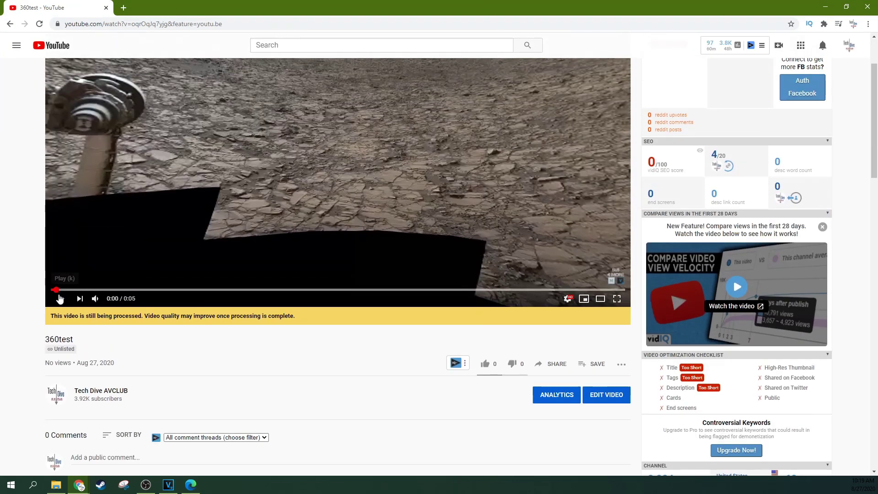
pyautogui.click(61, 299)
pyautogui.scroll(2, 140, 270)
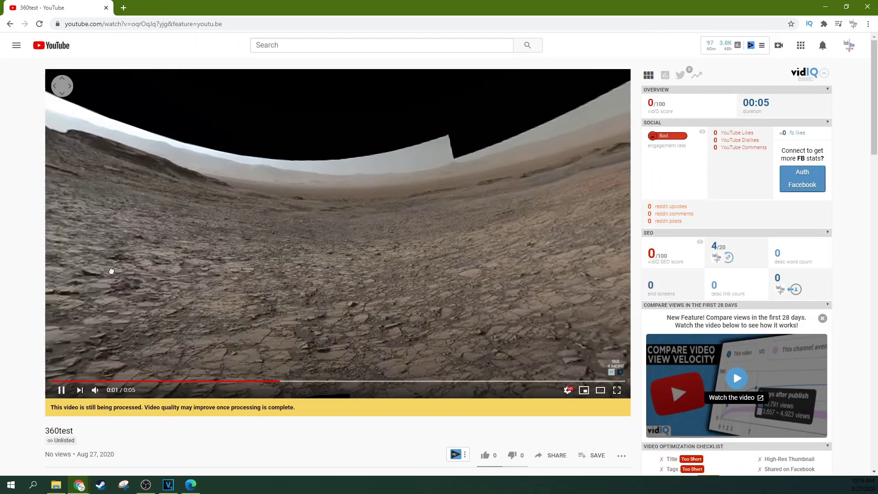
pyautogui.moveTo(111, 272); pyautogui.dragTo(204, 216)
pyautogui.moveTo(314, 262); pyautogui.dragTo(195, 279)
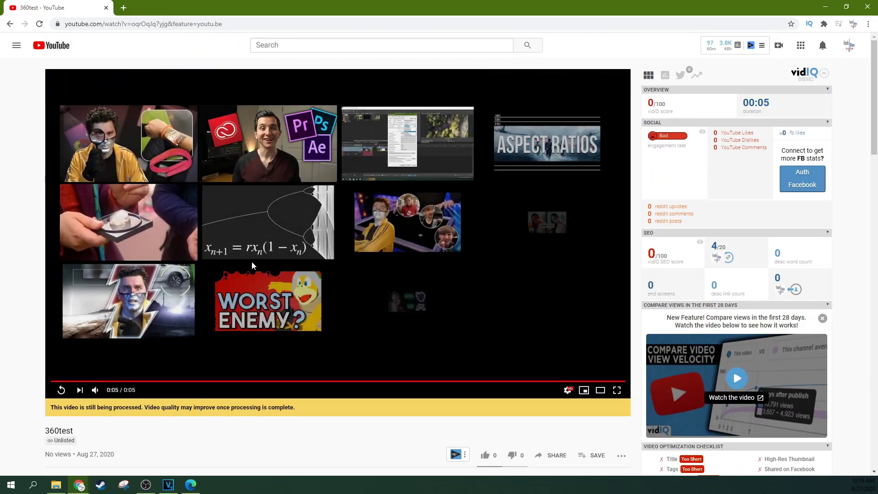
# - Replay the 360test video twice, looking down at the rover deck and swinging around
pyautogui.click(61, 390)
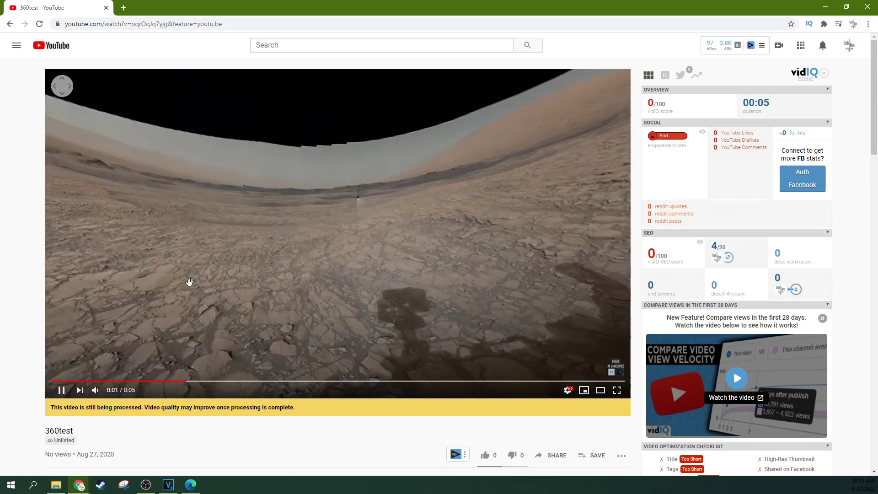
pyautogui.moveTo(189, 282); pyautogui.dragTo(384, 197)
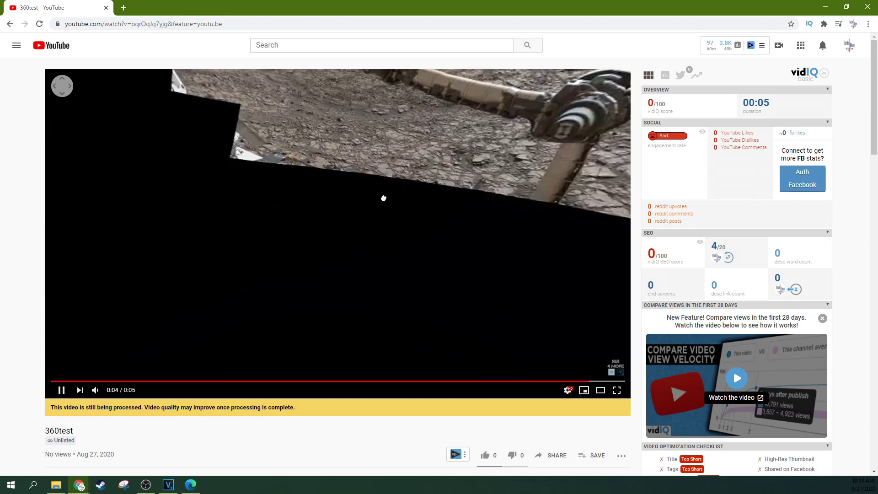
pyautogui.click(61, 389)
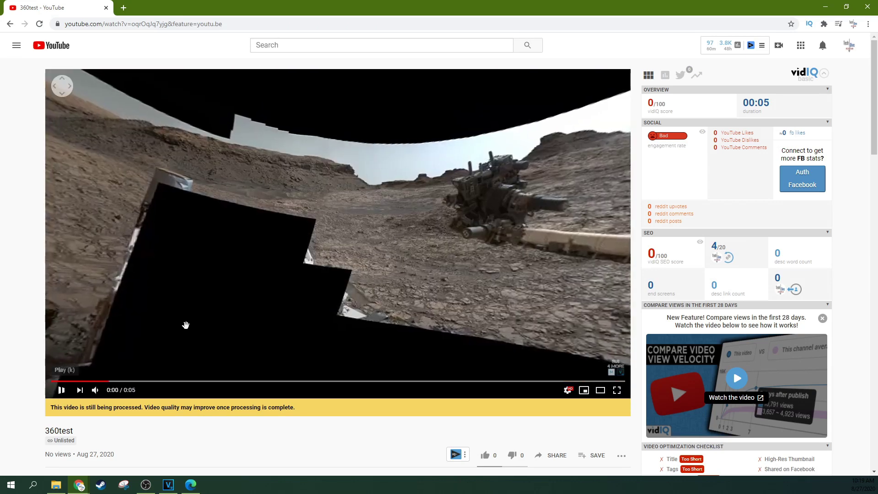
pyautogui.moveTo(219, 230); pyautogui.dragTo(467, 220)
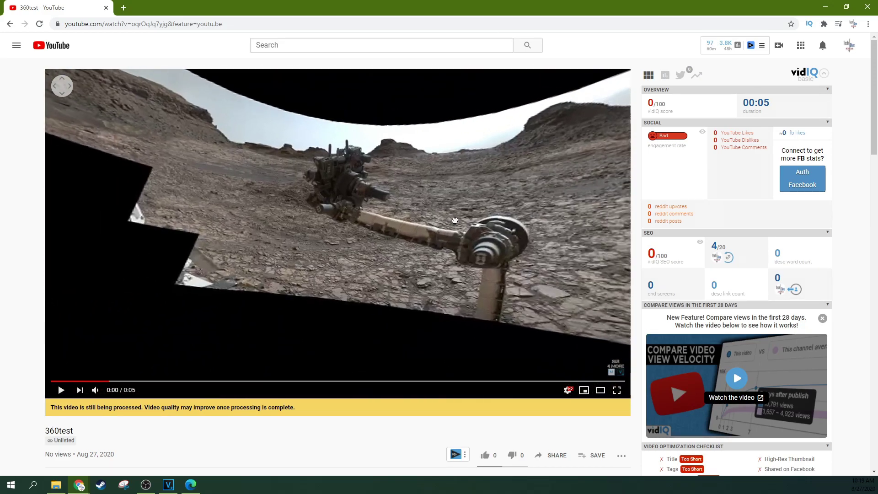